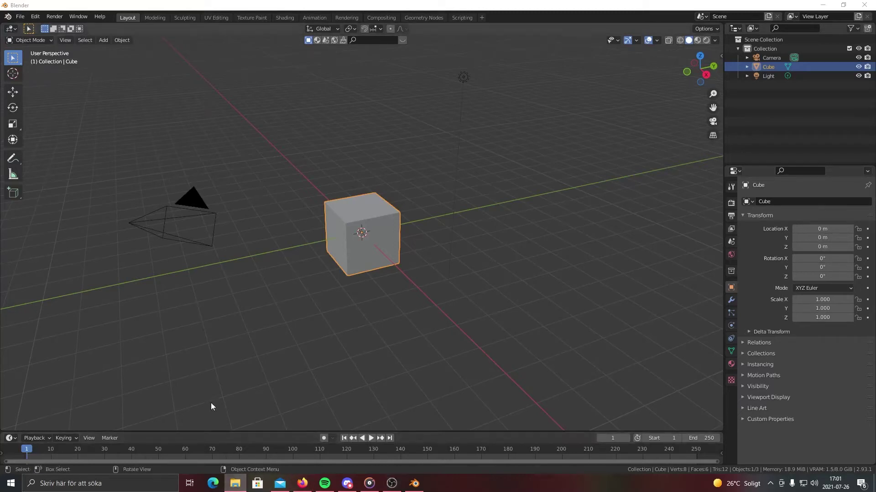
Browse the 97 open issues of the original MaximeHerpin/modular_tree repository on GitHub.
left_click(301, 484)
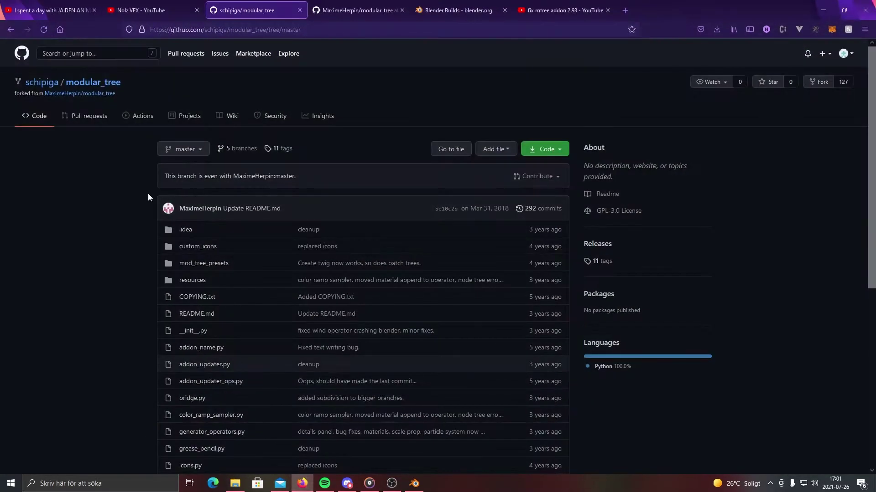
left_click(329, 10)
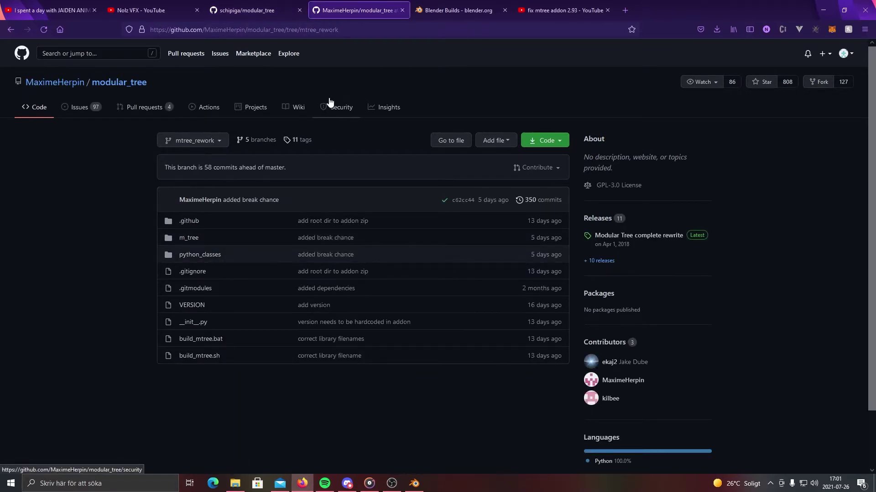
left_click(88, 108)
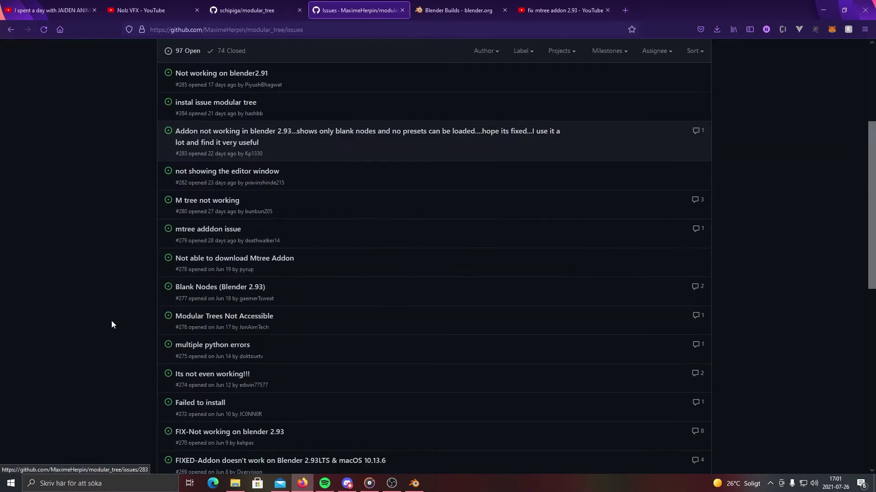
scroll(100, 245, "down", 4)
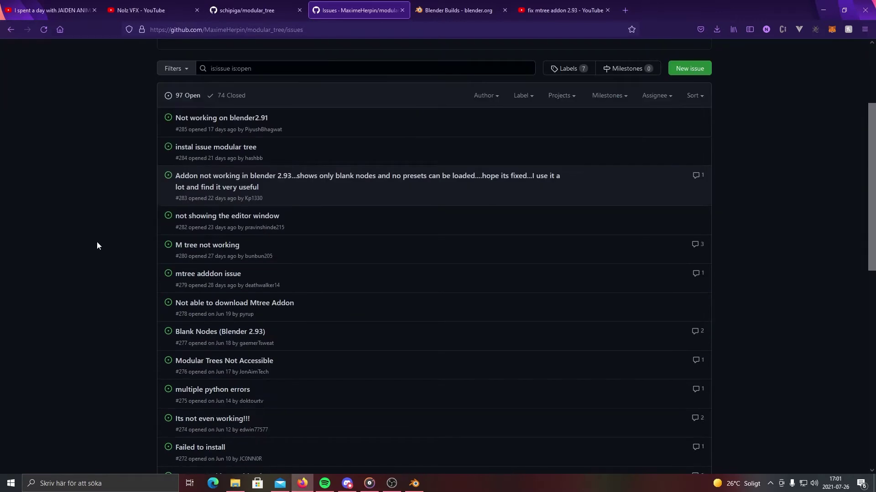
scroll(114, 148, "up", 4)
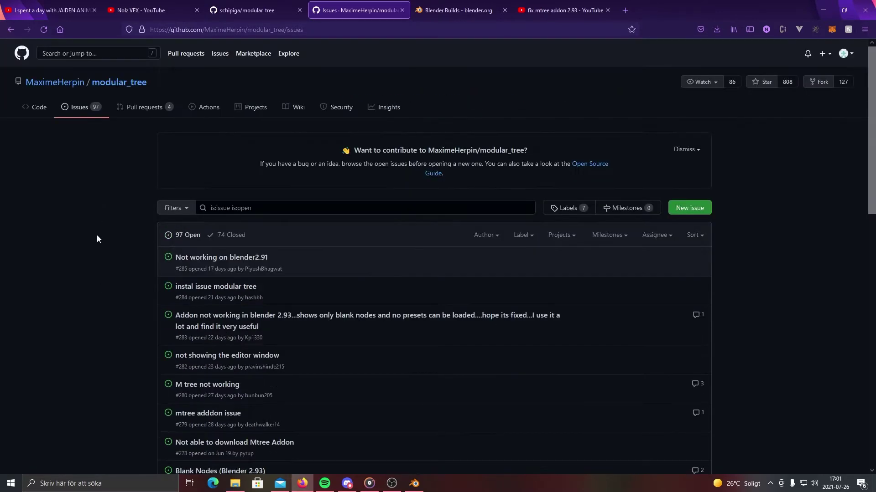
left_click(246, 10)
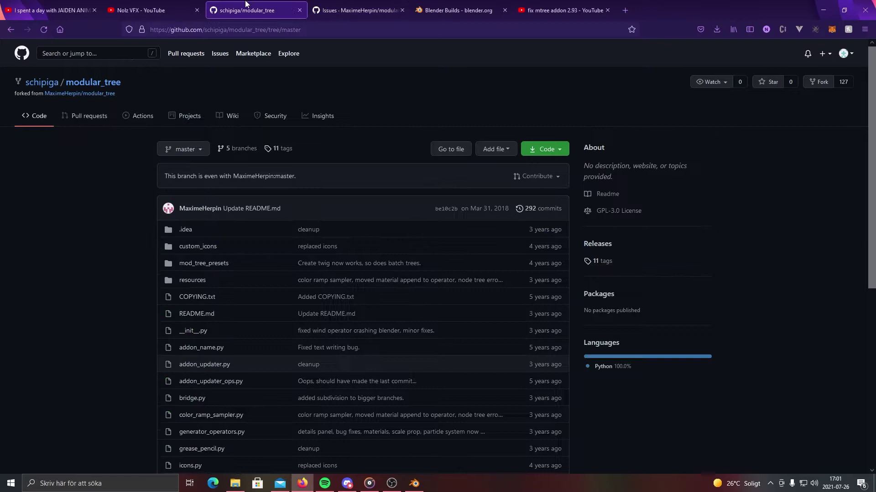
left_click(338, 10)
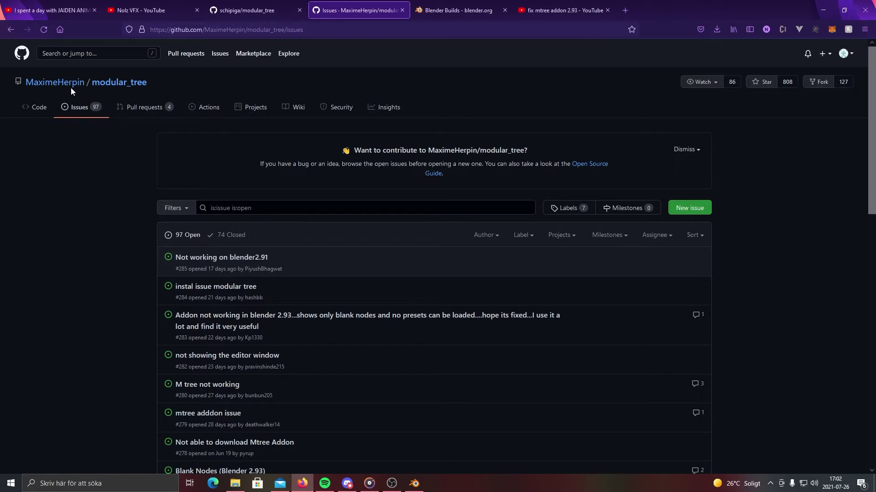
Switch the original repository to its mtree_rework branch, 58 commits ahead of master.
left_click(116, 83)
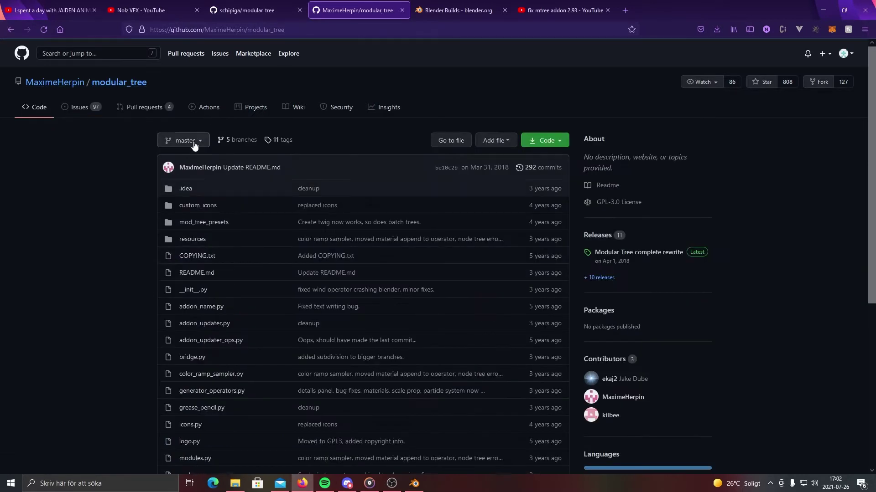
left_click(183, 141)
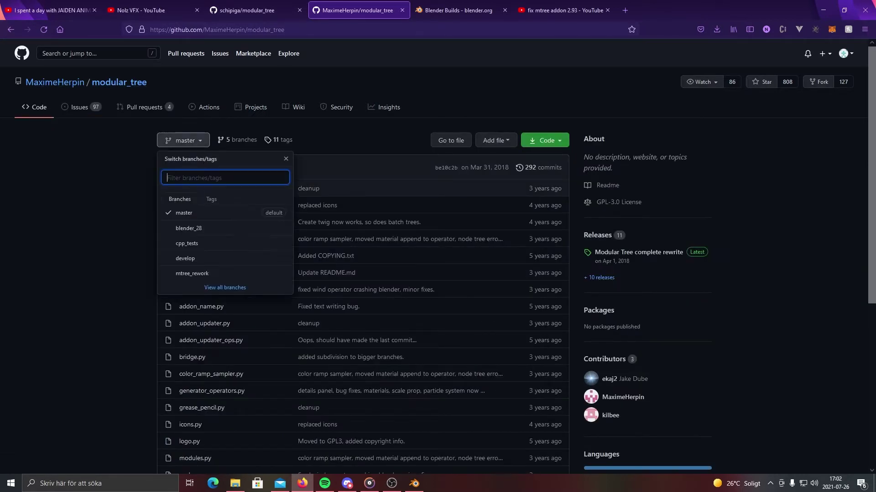
left_click(177, 274)
scroll(233, 340, "down", 2)
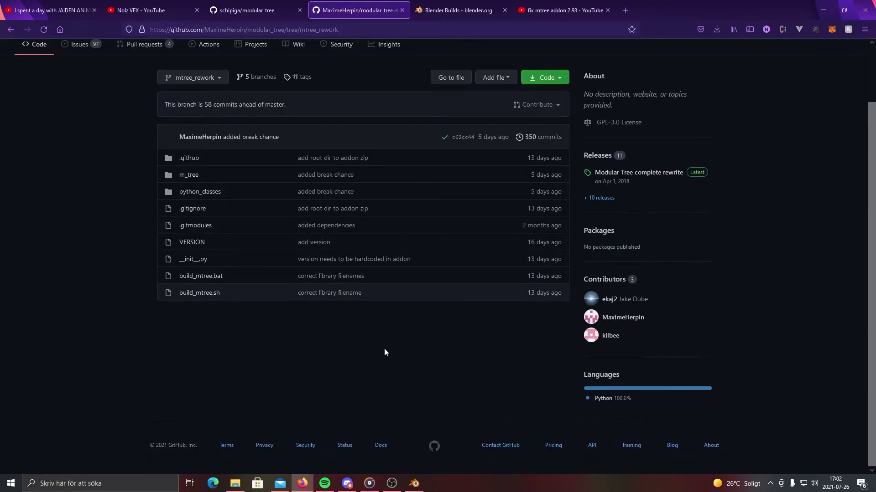
scroll(384, 352, "up", 2)
Return to the schipiga/modular_tree fork's master branch page.
left_click_drag(557, 420, 240, 215)
left_click(131, 195)
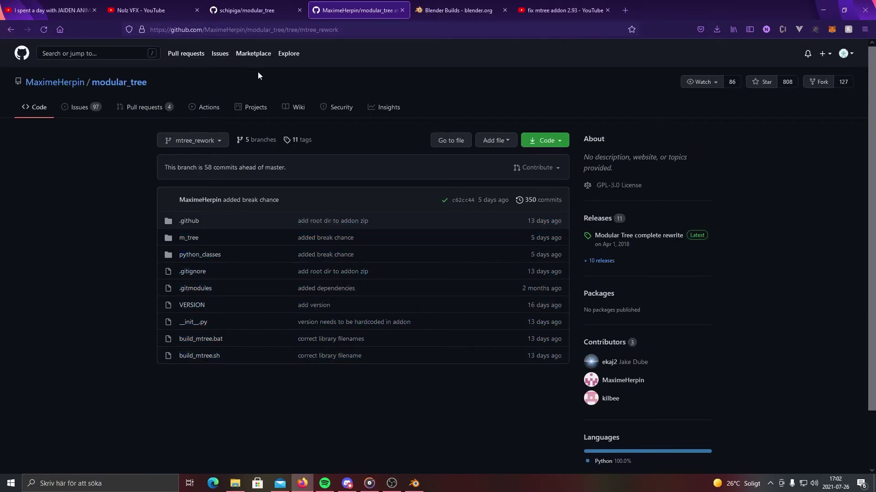
key("ctrl+shift+Tab")
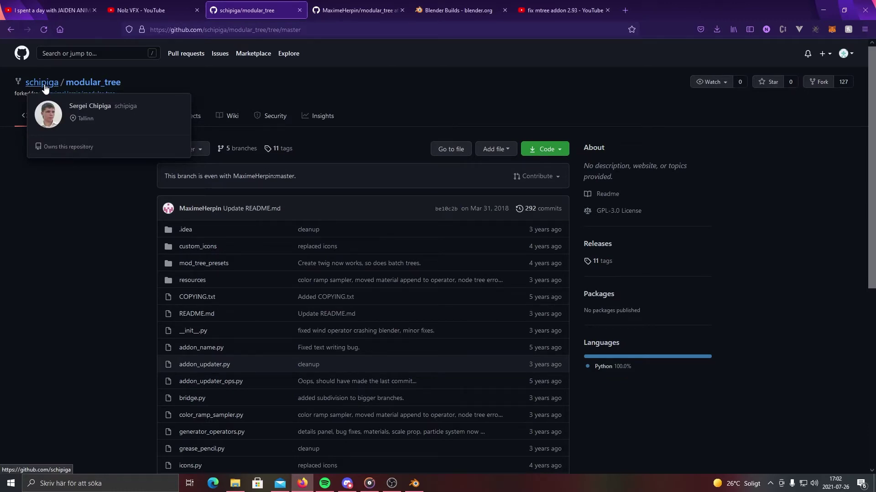
scroll(406, 108, "down", 3)
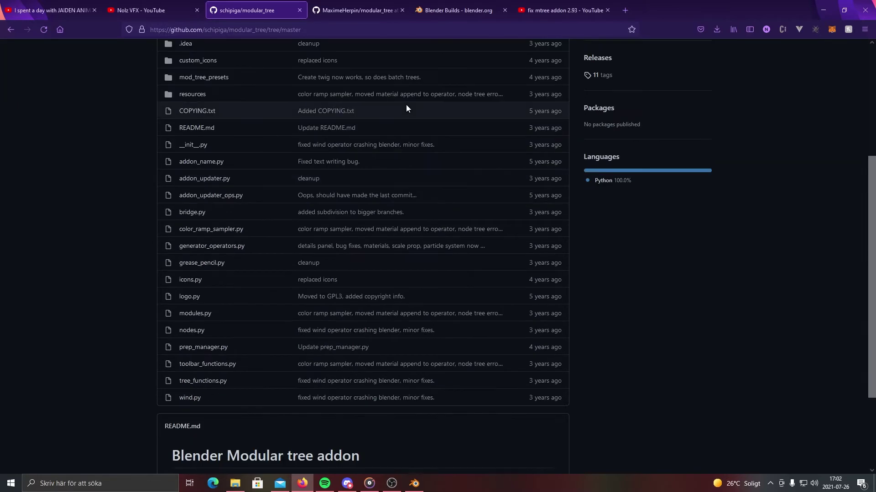
scroll(219, 200, "up", 3)
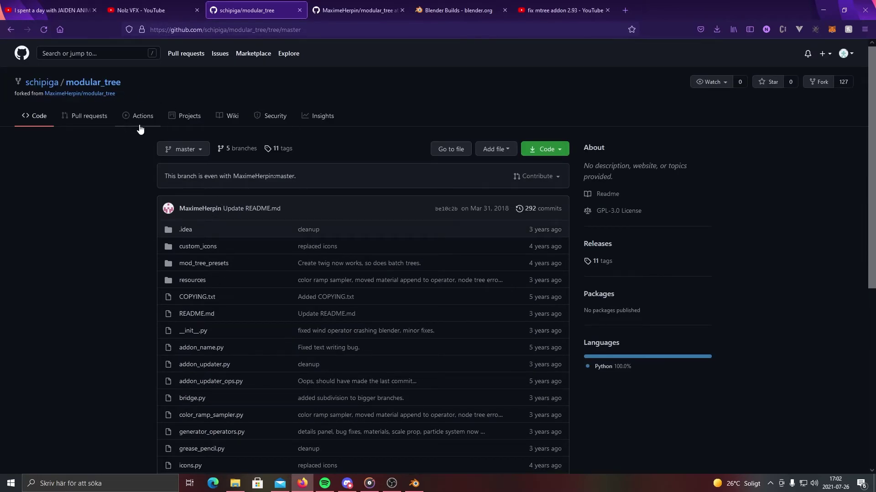
scroll(110, 137, "down", 2)
scroll(143, 185, "up", 2)
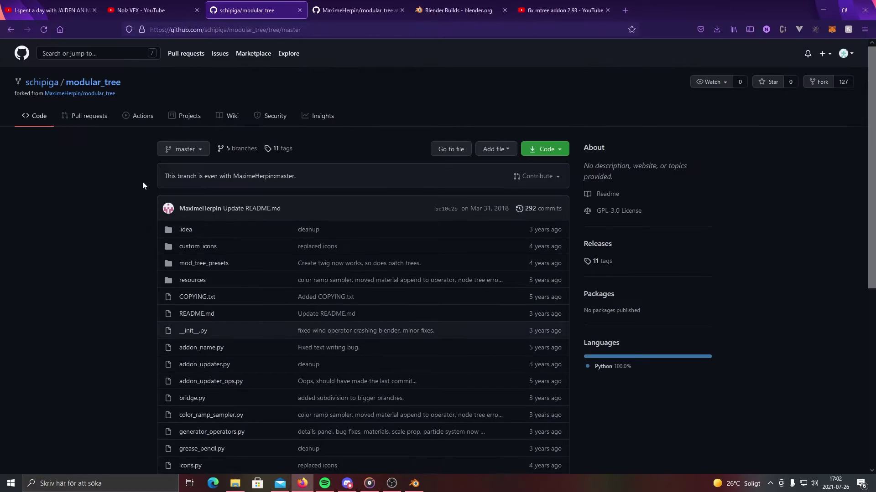
scroll(139, 181, "down", 1)
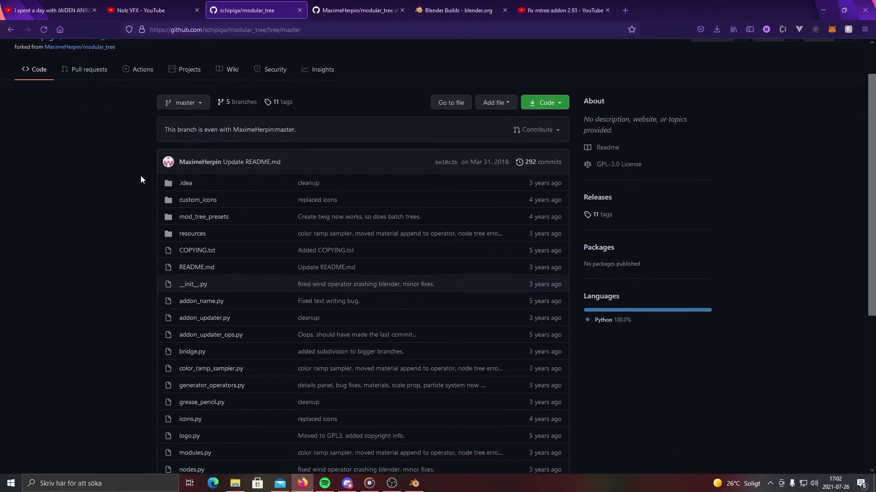
scroll(140, 176, "up", 1)
Switch the schipiga/modular_tree fork to its blender_28 branch.
left_click(288, 30)
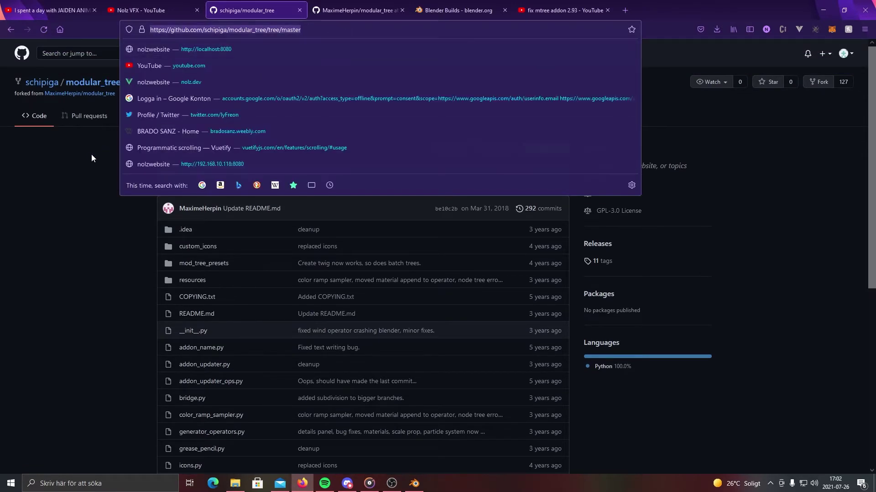
left_click(154, 203)
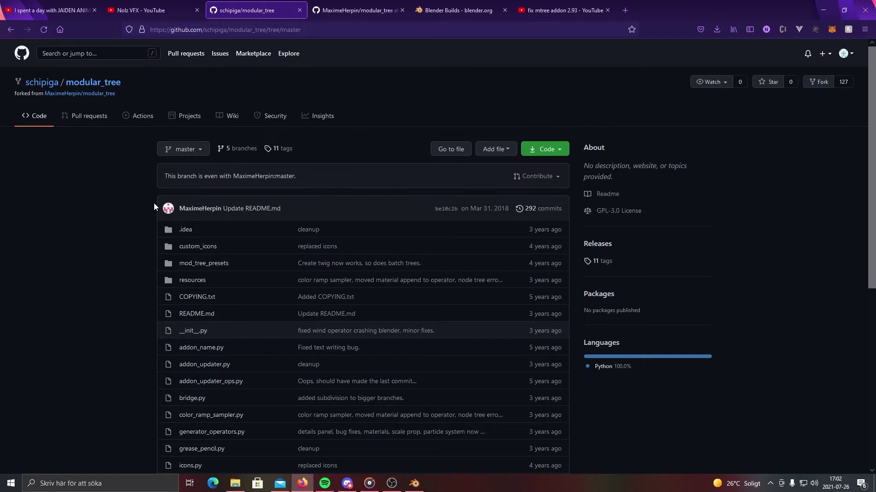
left_click(197, 151)
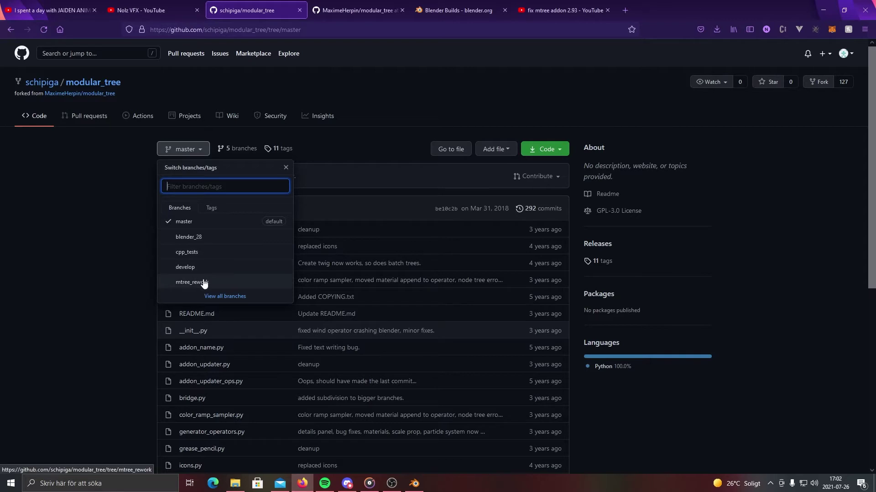
left_click(192, 240)
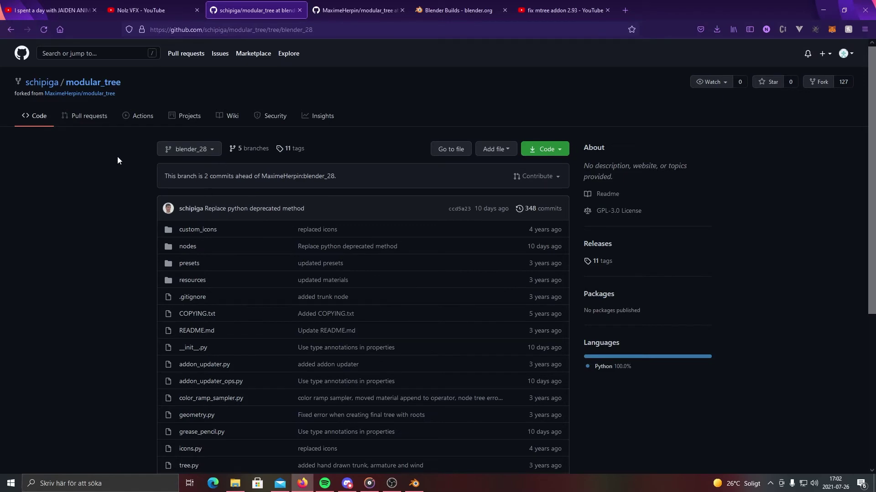
Download the fork's blender_28 branch as the modular_tree-blender_28 zip.
left_click(553, 150)
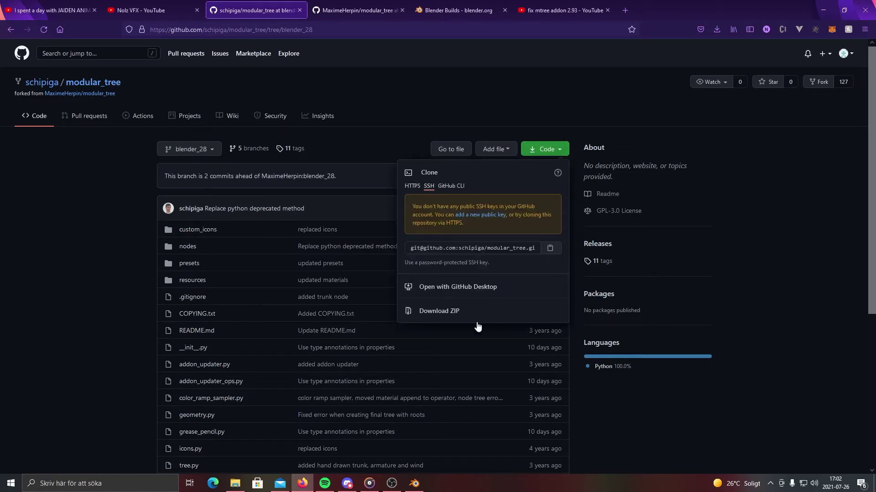
left_click(428, 312)
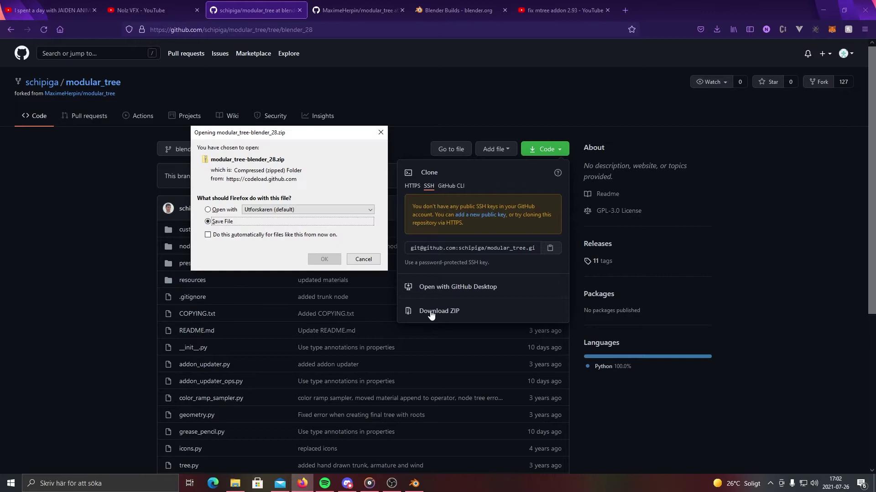
left_click(325, 259)
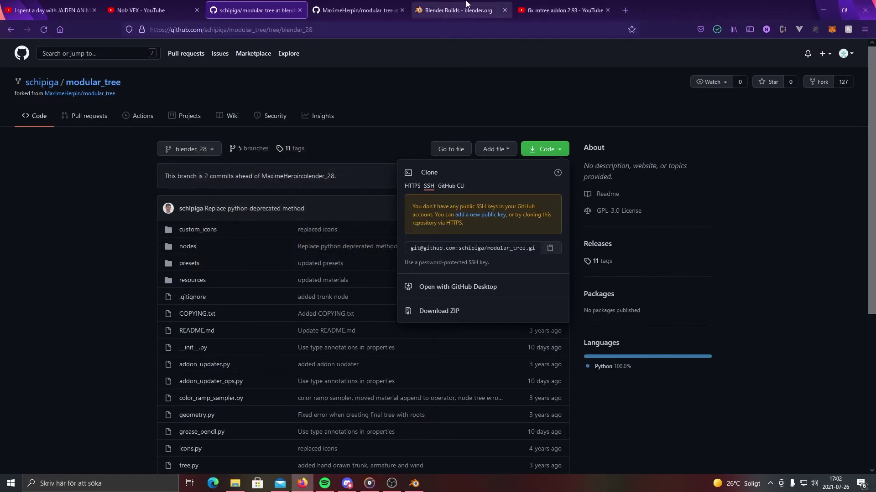
left_click(716, 29)
left_click(595, 55)
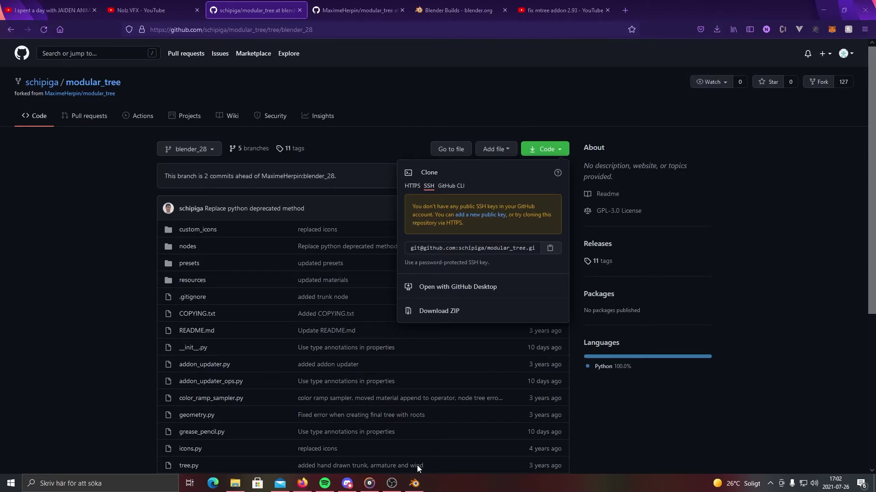
Open Blender's Preferences window and centre it on screen.
left_click(414, 483)
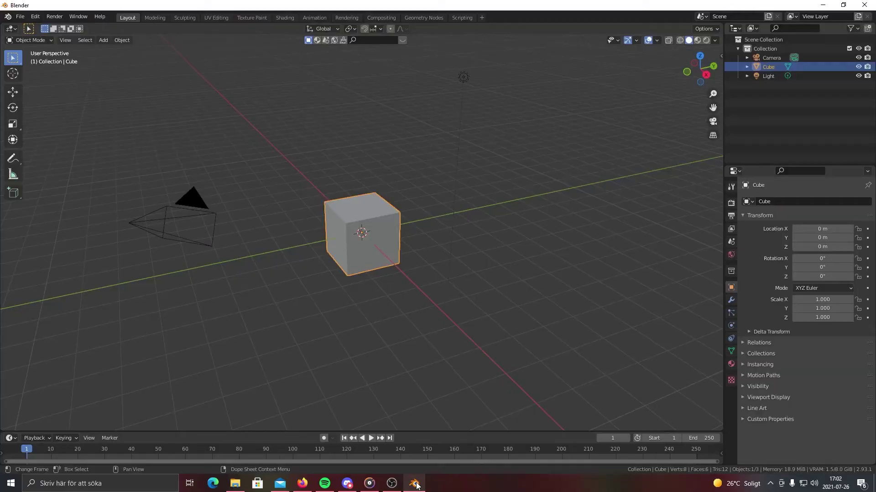
left_click(20, 19)
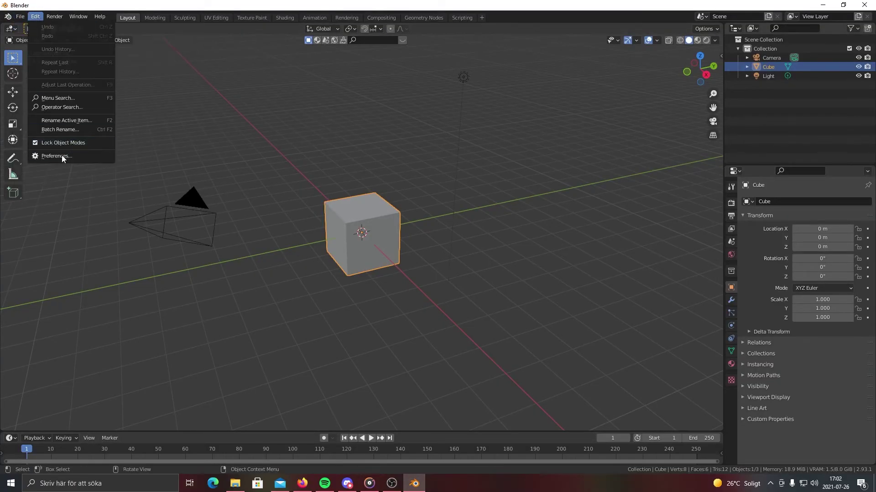
left_click(61, 156)
left_click_drag(188, 32, 354, 52)
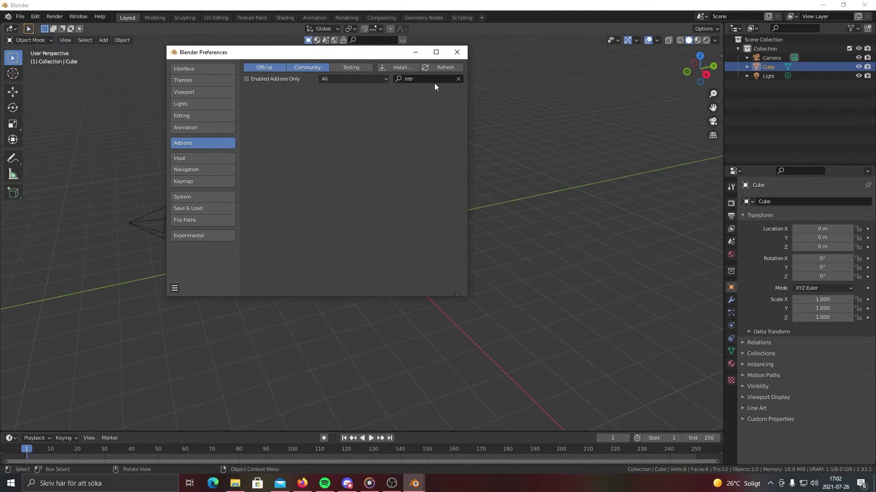
Install modular_tree-blender_28(3).zip from the Desktop and enable Add Mesh: Mtree.
left_click(400, 67)
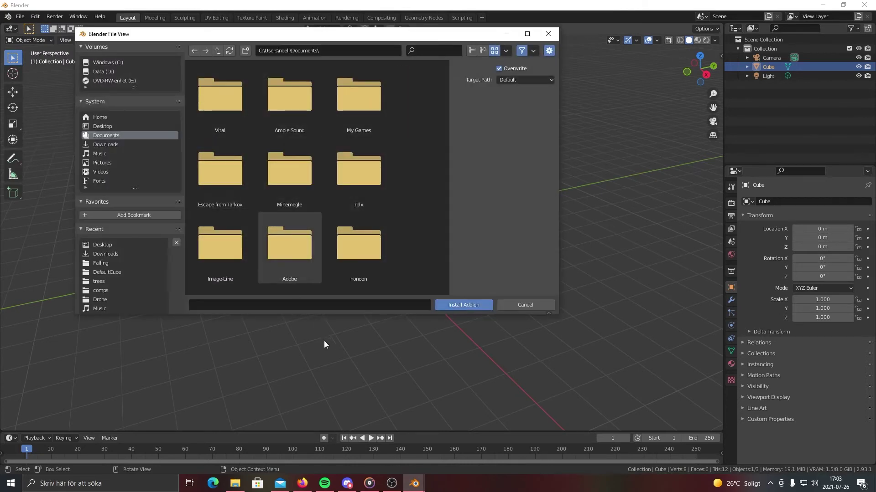
left_click(111, 130)
scroll(345, 269, "down", 1)
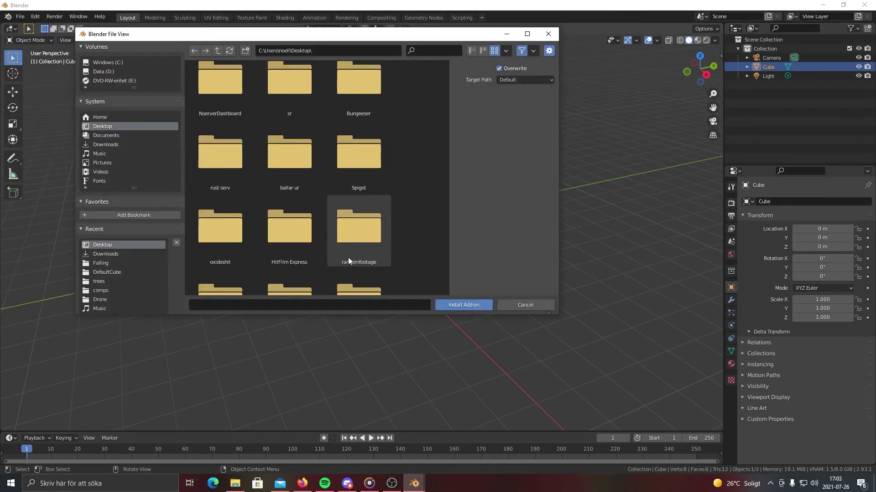
scroll(348, 259, "down", 2)
scroll(354, 257, "down", 1)
scroll(357, 255, "down", 1)
scroll(367, 254, "down", 1)
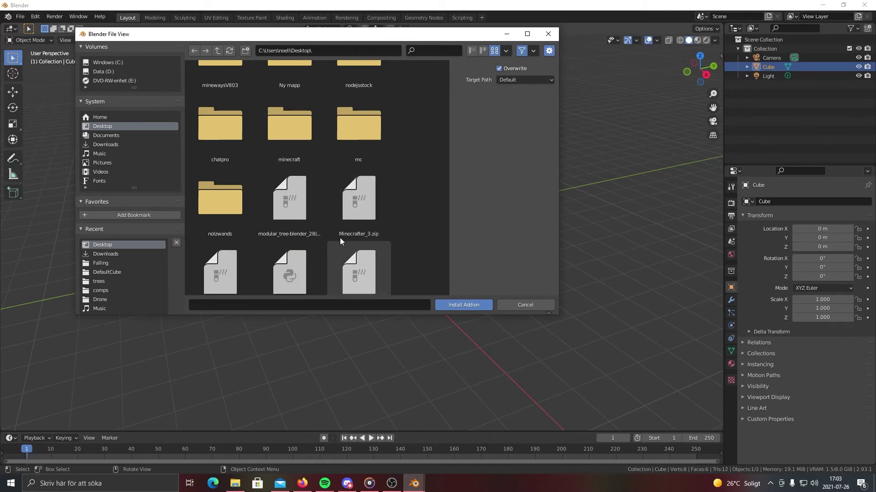
left_click(302, 209)
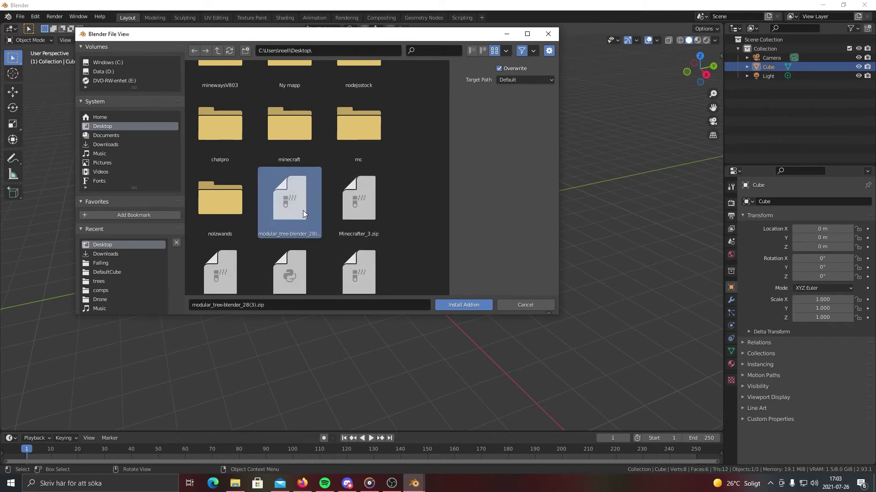
left_click(451, 306)
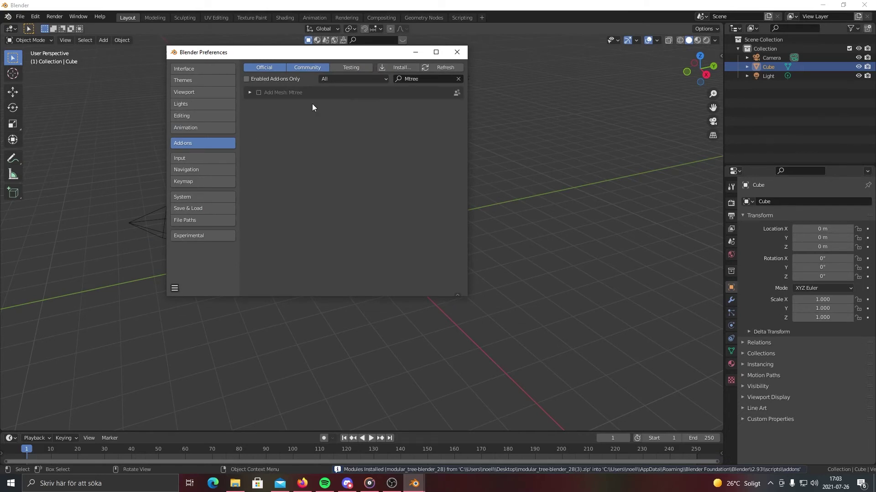
left_click(249, 92)
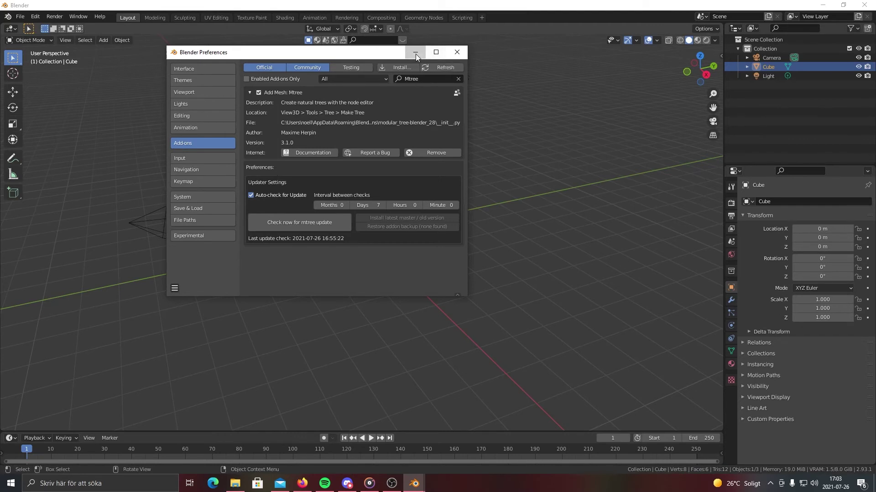
Split the viewport and turn the right half into an Mtree Node Tree editor.
left_click(456, 52)
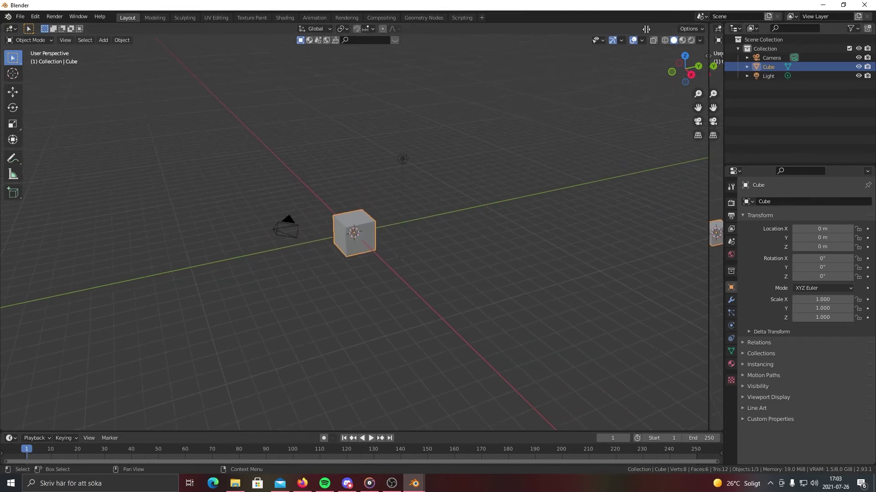
left_click_drag(712, 48, 248, 41)
left_click(265, 28)
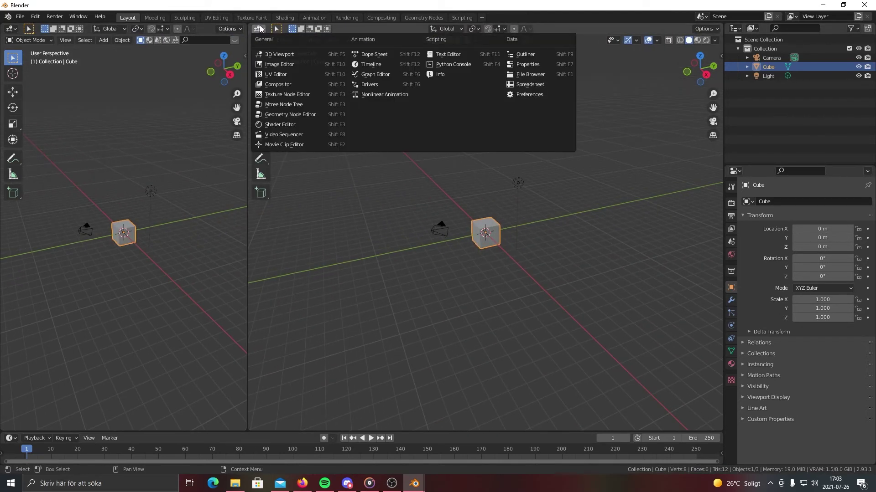
left_click(320, 104)
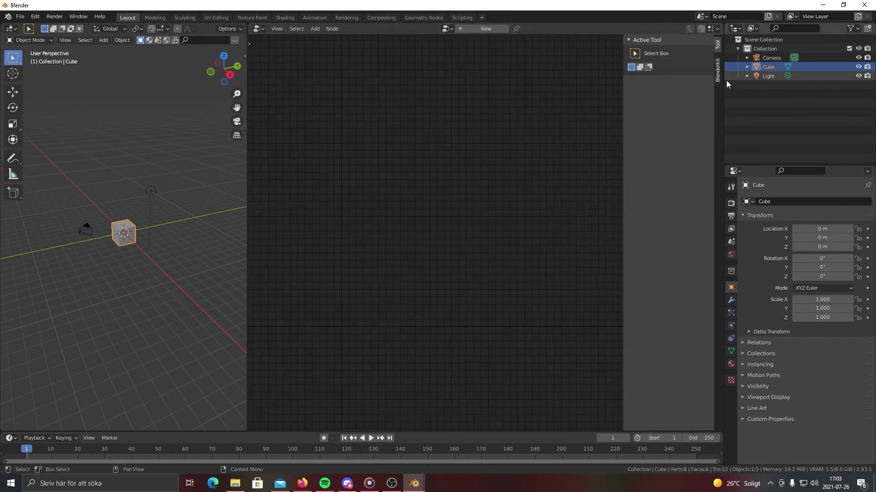
scroll(466, 247, "up", 1)
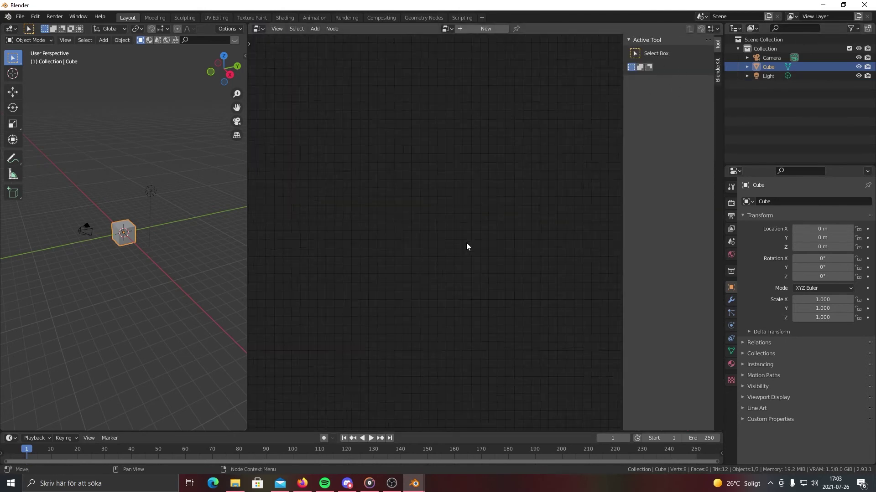
Load the default tree preset into a new node tree: Trunk, Branch, Tree parameters.
left_click(480, 30)
left_click(718, 95)
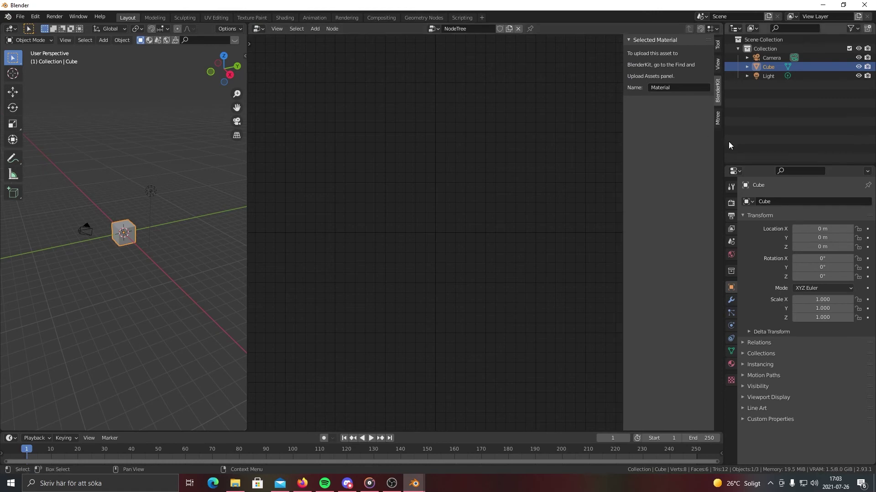
left_click(717, 118)
left_click(691, 68)
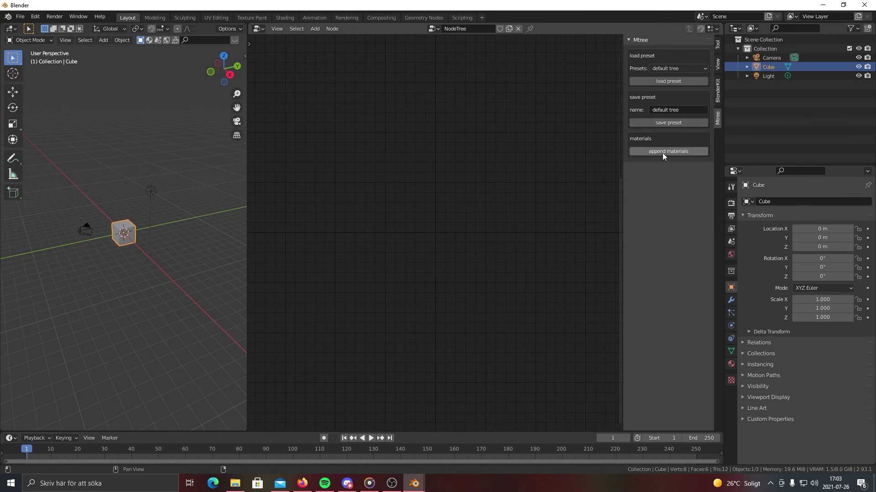
left_click(657, 63)
left_click(671, 82)
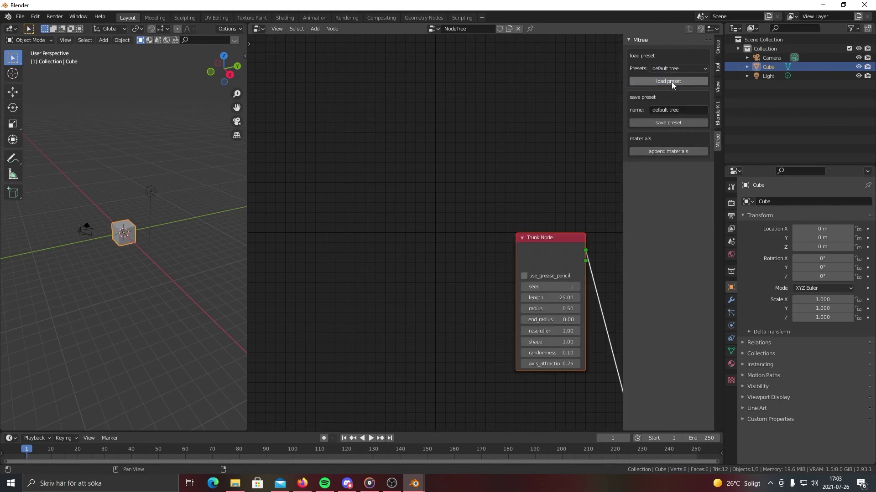
middle_click_drag(468, 192, 327, 193)
scroll(514, 202, "down", 2)
mouse_move(515, 202)
middle_mouse_down()
mouse_move(440, 245)
mouse_move(414, 271)
mouse_move(493, 228)
middle_mouse_up()
scroll(414, 272, "up", 1)
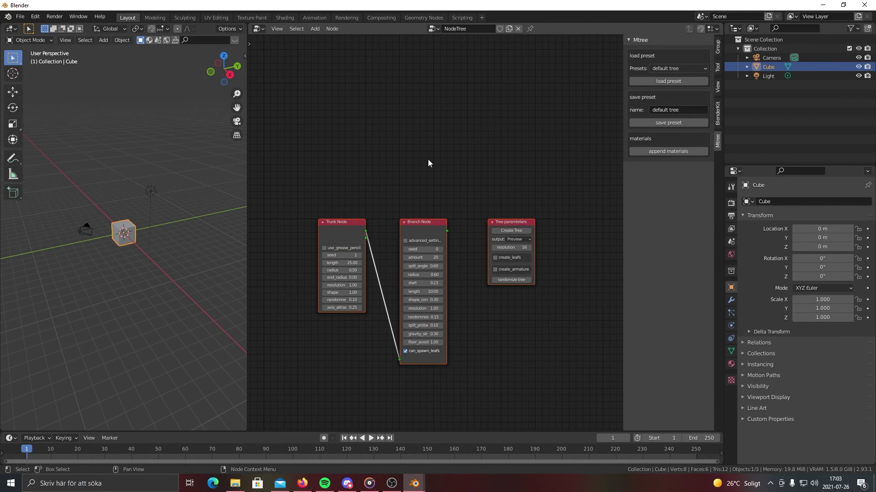
scroll(424, 159, "left", 3, "ctrl")
scroll(336, 193, "down", 3)
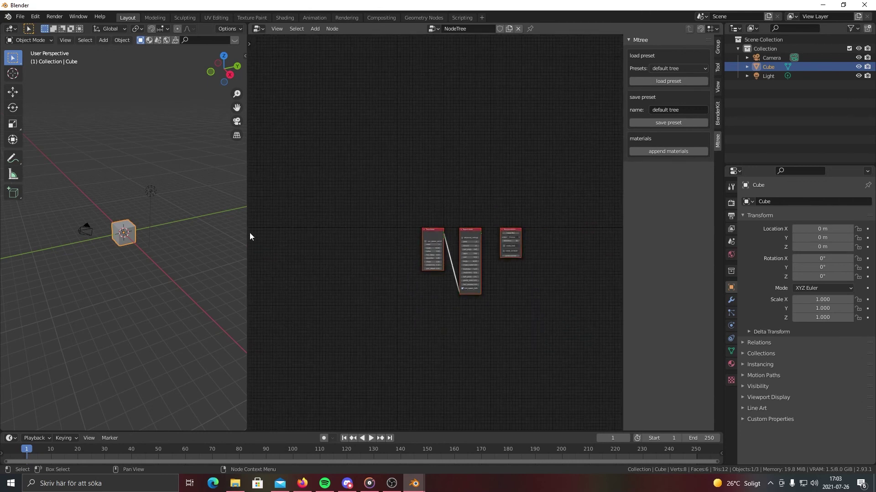